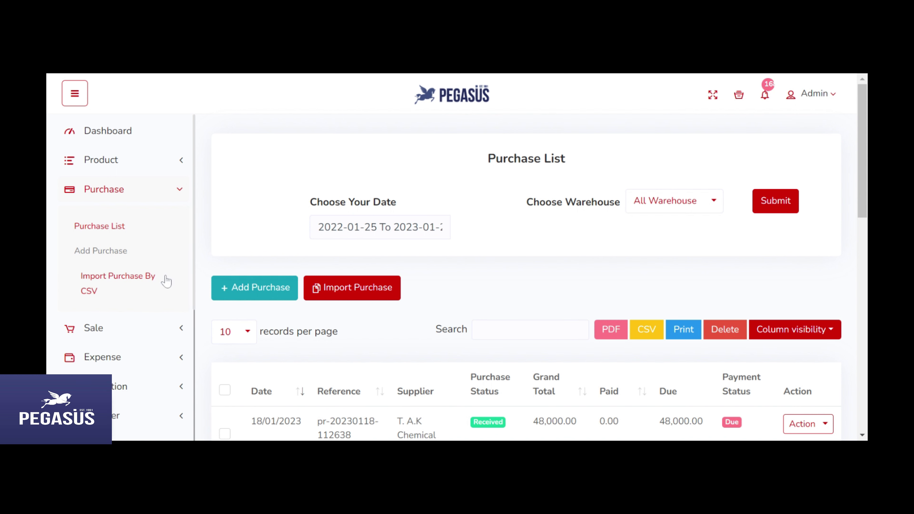
Step: Open a new Add Purchase form with warehouse Factory and supplier Mahabub Enterprise
{"action": "left_click", "coordinate": [126, 252]}
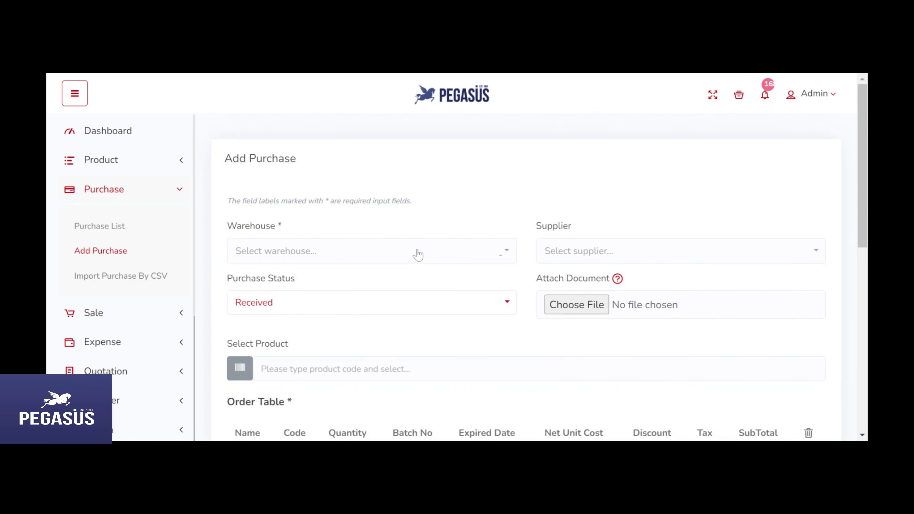
{"action": "scroll", "coordinate": [418, 252], "scroll_direction": "down", "scroll_amount": 2}
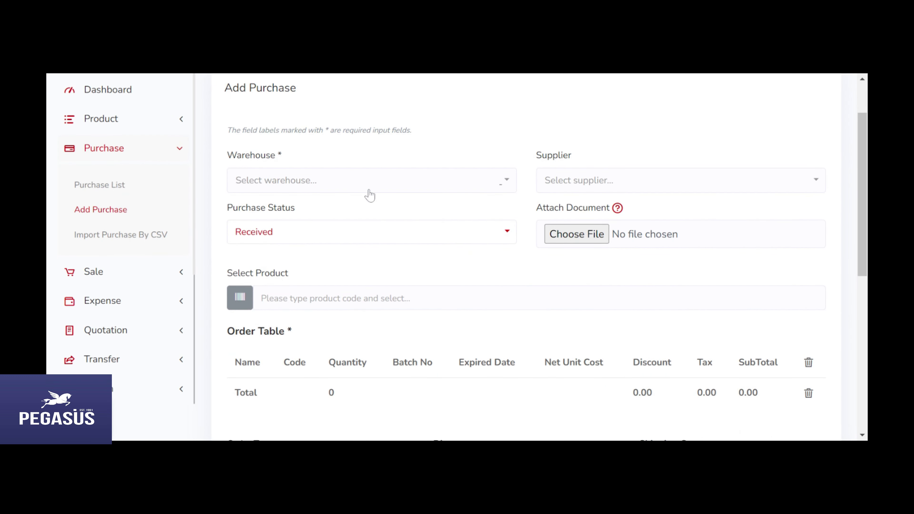
{"action": "left_click", "coordinate": [369, 183]}
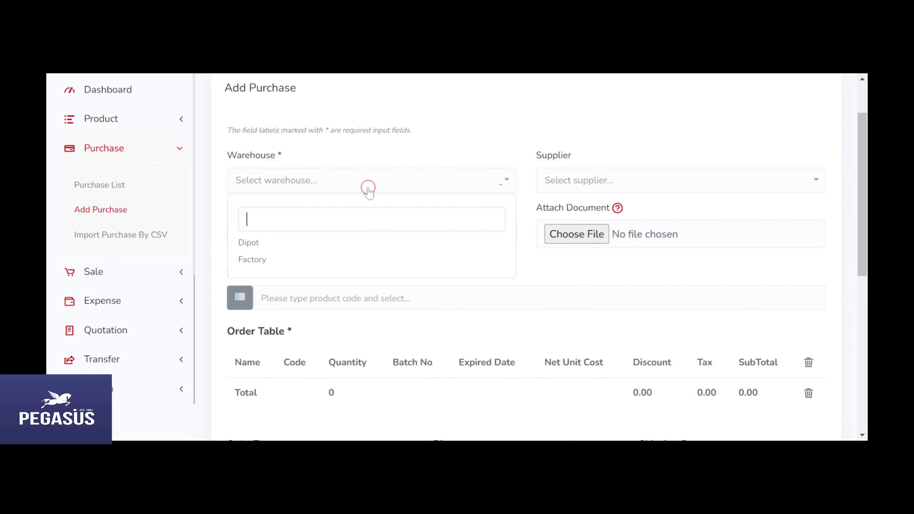
{"action": "left_click", "coordinate": [260, 261]}
{"action": "left_click", "coordinate": [702, 184]}
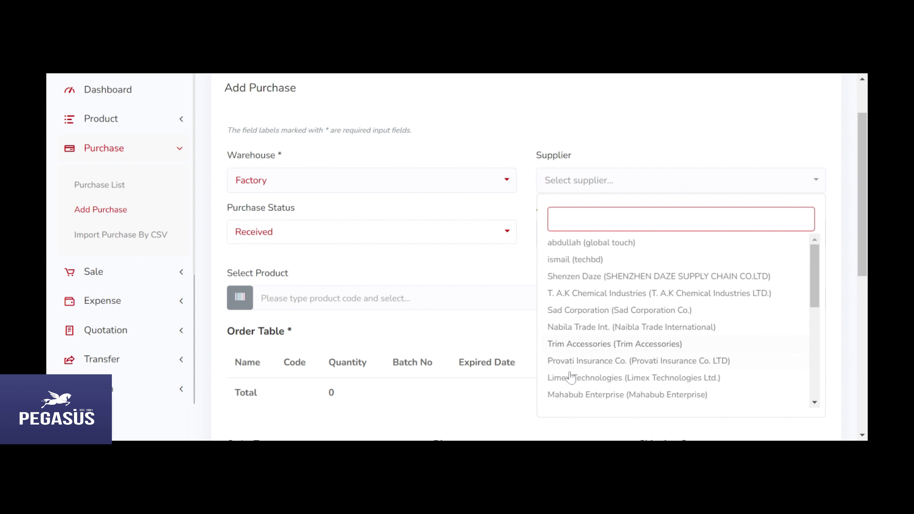
{"action": "left_click", "coordinate": [589, 397]}
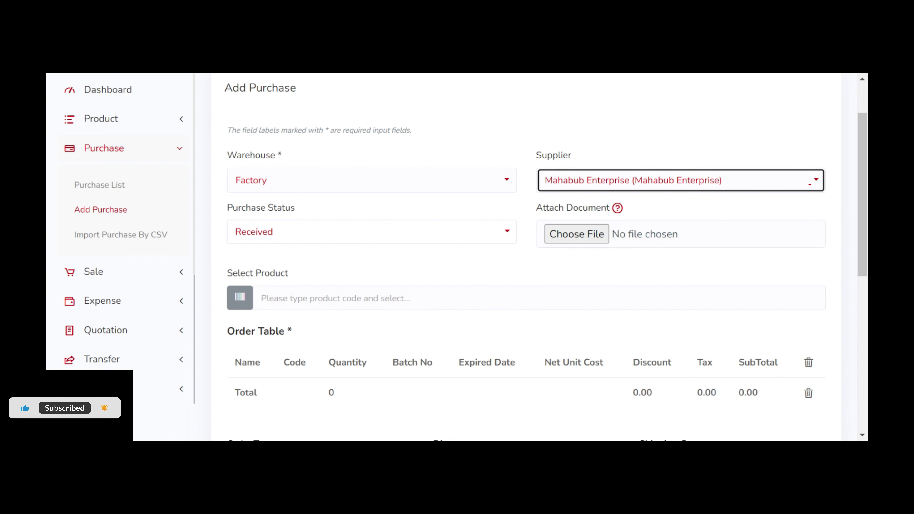
{"action": "left_click", "coordinate": [415, 298]}
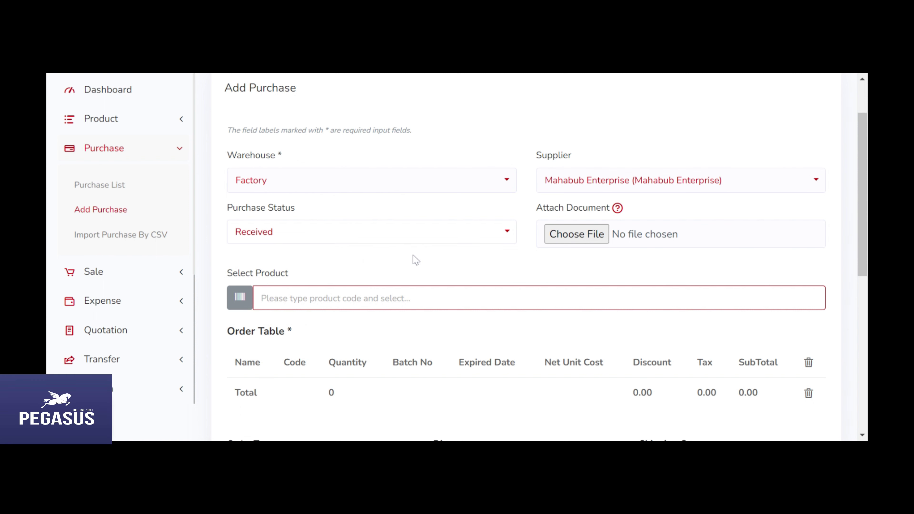
Step: Add 100 units of Pegasus 1013-grey (39-8-1013-grey) at 640 each to the order
{"action": "type", "text": "Pegasus 1013-grey"}
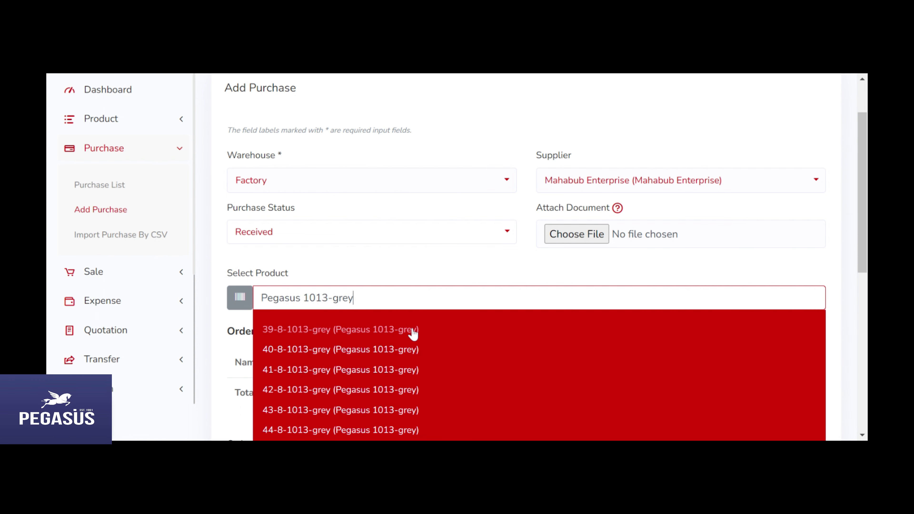
{"action": "left_click", "coordinate": [413, 330]}
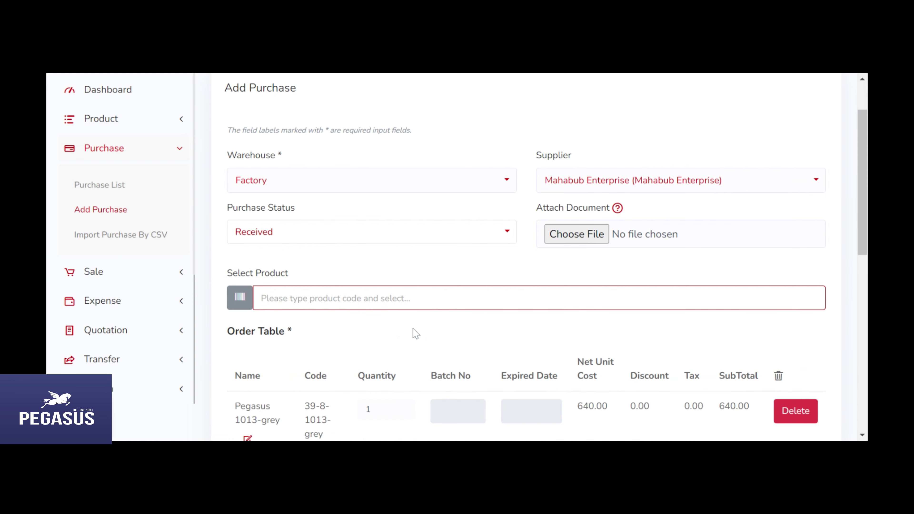
{"action": "scroll", "coordinate": [436, 320], "scroll_direction": "down", "scroll_amount": 3}
{"action": "left_click", "coordinate": [382, 279]}
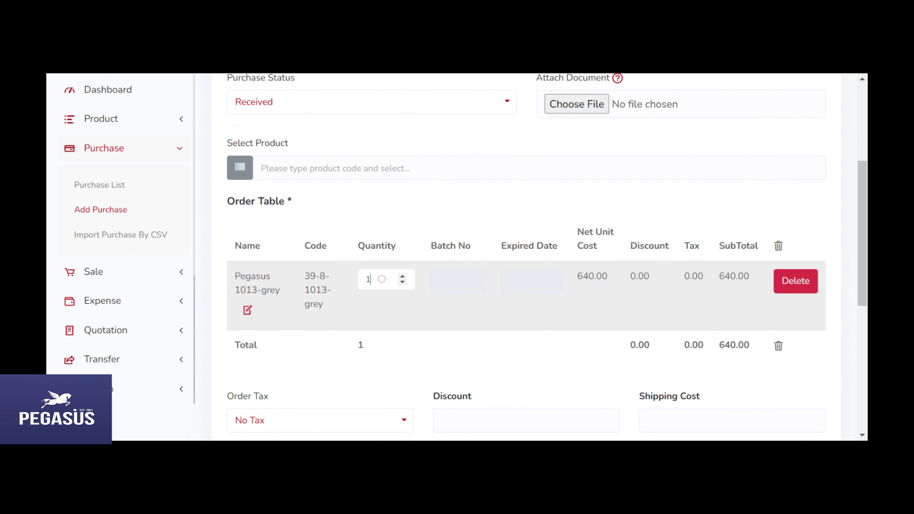
{"action": "type", "text": "00"}
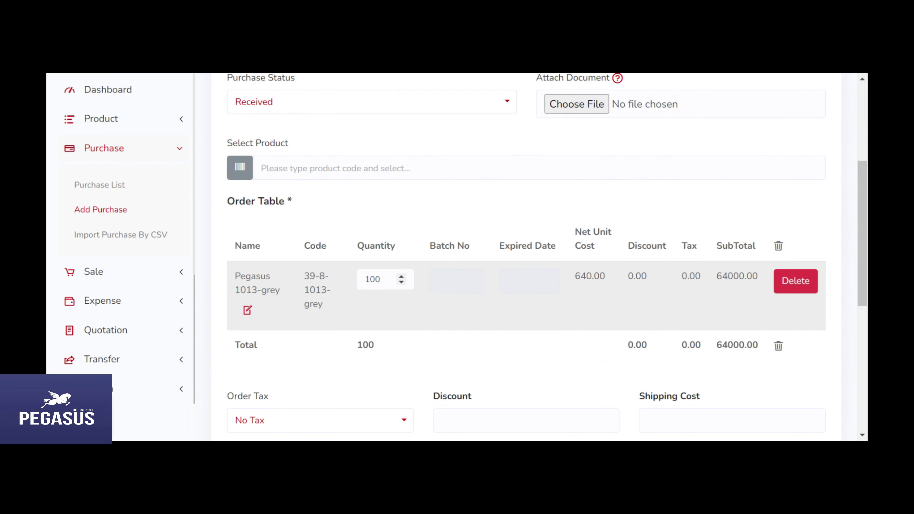
{"action": "scroll", "coordinate": [504, 322], "scroll_direction": "down", "scroll_amount": 2}
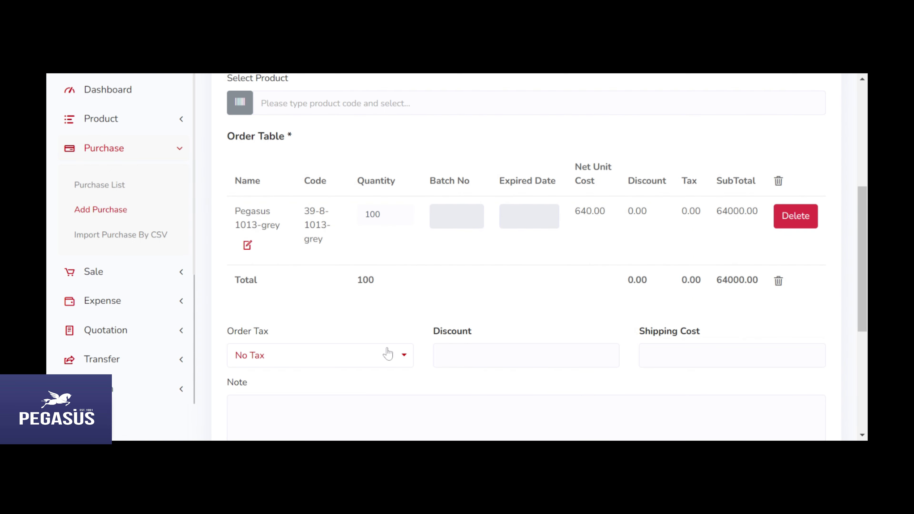
Step: Leave discount and shipping empty, check the 64,000 total, and submit the purchase
{"action": "left_click", "coordinate": [473, 359]}
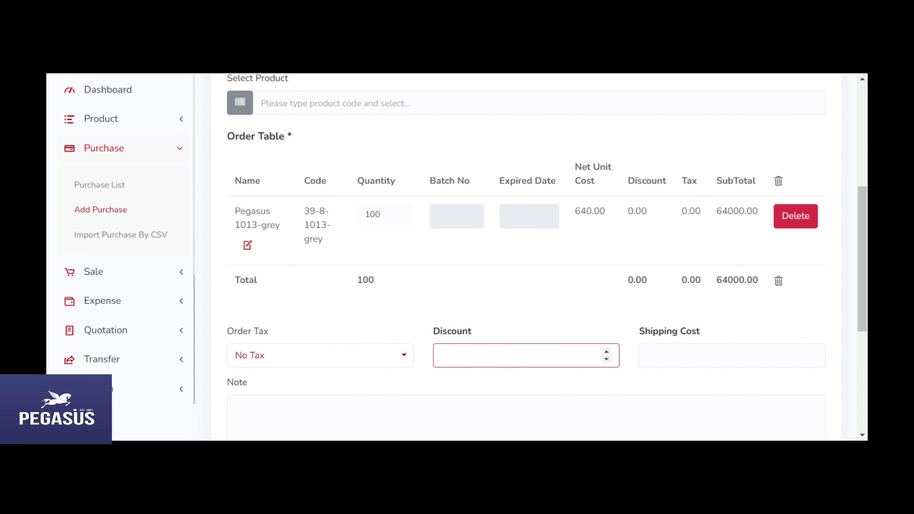
{"action": "left_click", "coordinate": [674, 359]}
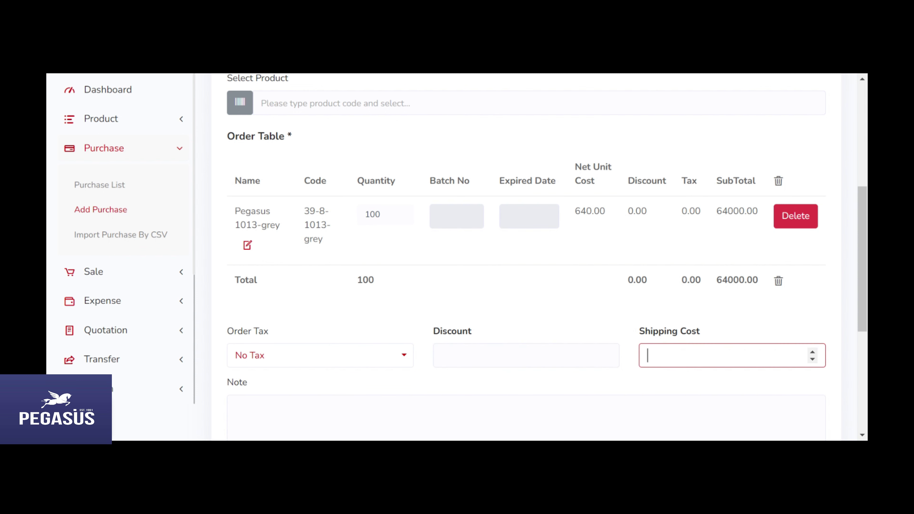
{"action": "scroll", "coordinate": [640, 339], "scroll_direction": "down", "scroll_amount": 3}
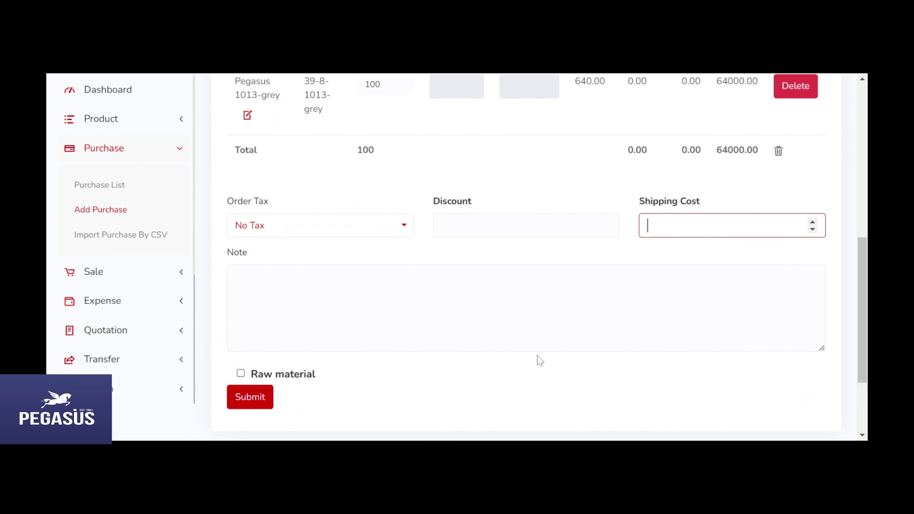
{"action": "scroll", "coordinate": [537, 356], "scroll_direction": "up", "scroll_amount": 5}
{"action": "scroll", "coordinate": [541, 356], "scroll_direction": "down", "scroll_amount": 7}
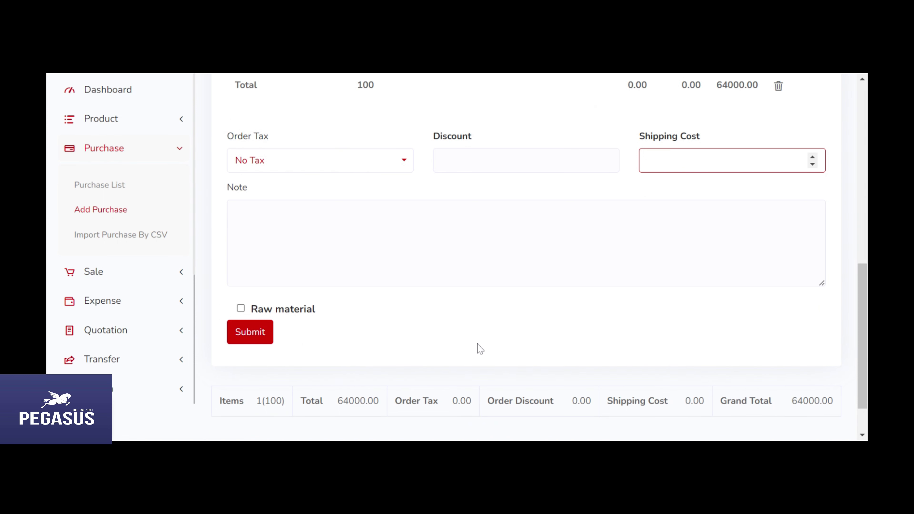
{"action": "left_click_drag", "start_coordinate": [255, 400], "coordinate": [859, 411]}
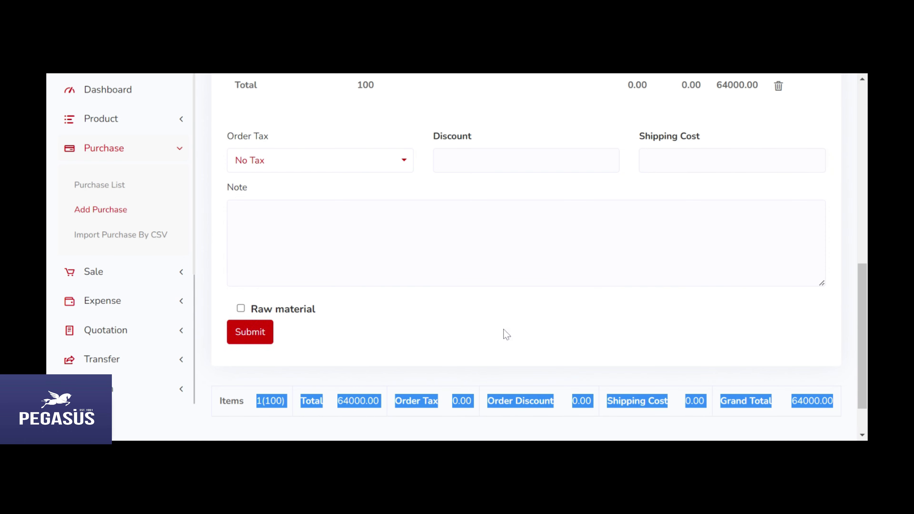
{"action": "scroll", "coordinate": [512, 327], "scroll_direction": "up", "scroll_amount": 8}
{"action": "scroll", "coordinate": [512, 327], "scroll_direction": "down", "scroll_amount": 8}
{"action": "left_click", "coordinate": [259, 347]}
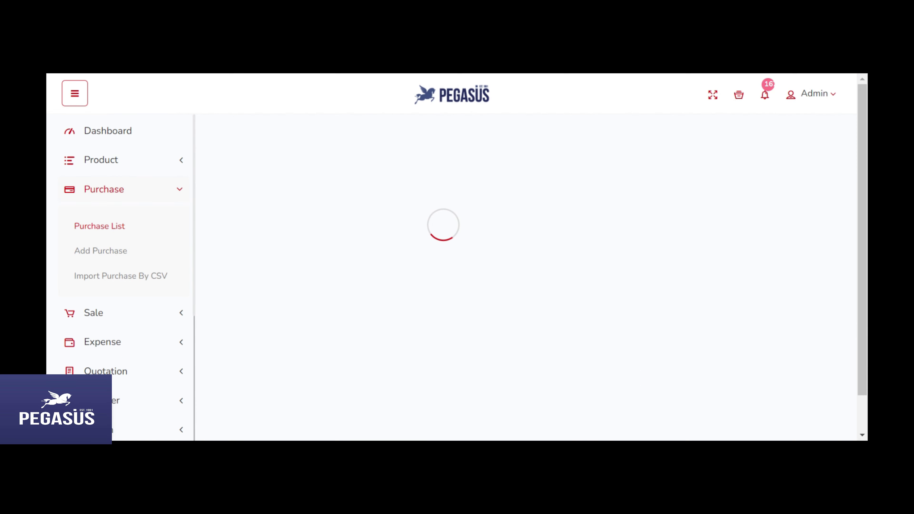
Step: Review the new Mahabub Enterprise purchase details (64,000 total, 64,000 due), then close them
{"action": "scroll", "coordinate": [556, 289], "scroll_direction": "down", "scroll_amount": 5}
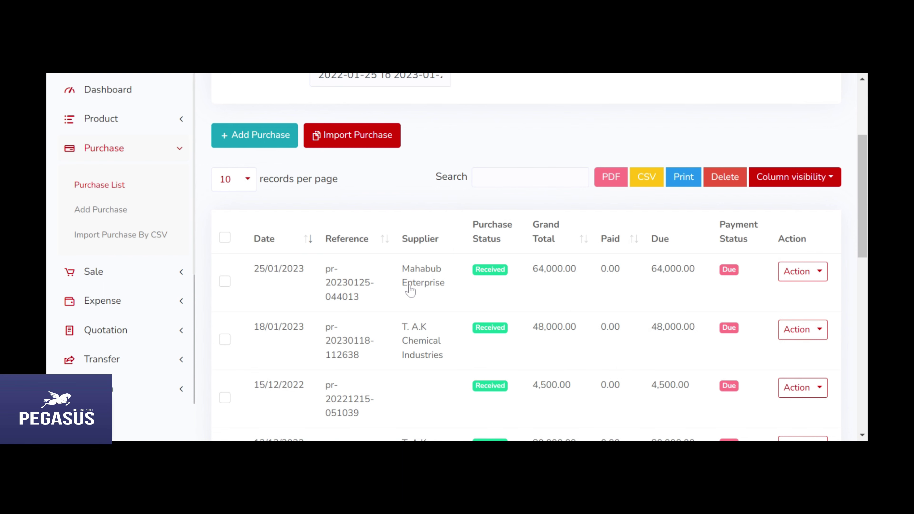
{"action": "left_click", "coordinate": [551, 288]}
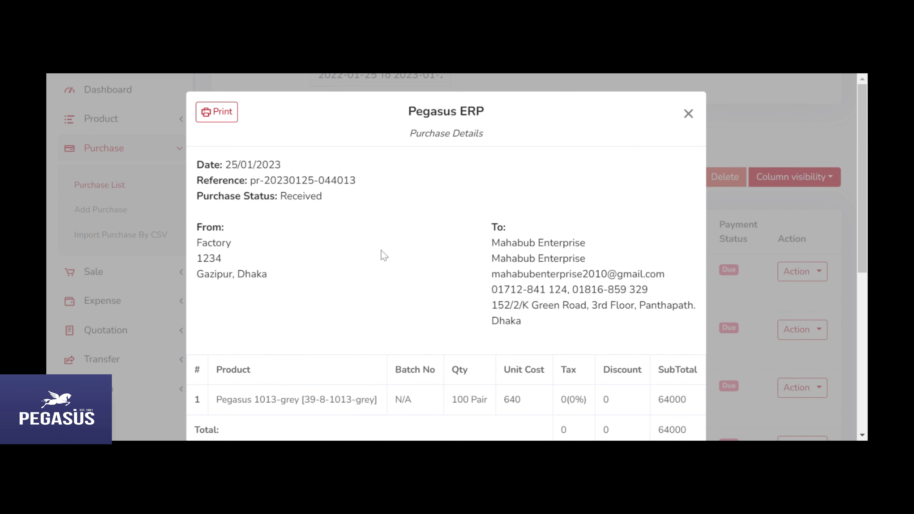
{"action": "scroll", "coordinate": [379, 254], "scroll_direction": "down", "scroll_amount": 5}
{"action": "scroll", "coordinate": [383, 255], "scroll_direction": "down", "scroll_amount": 3}
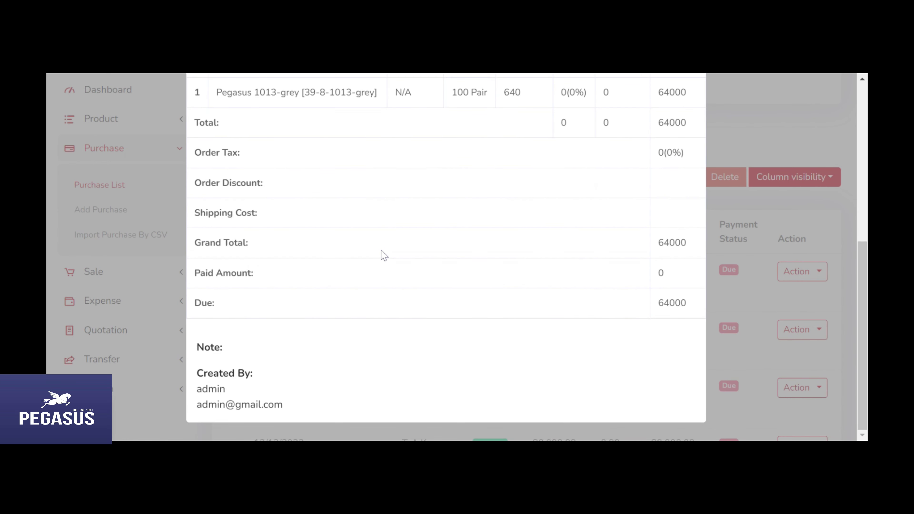
{"action": "scroll", "coordinate": [384, 255], "scroll_direction": "up", "scroll_amount": 8}
{"action": "left_click", "coordinate": [689, 114]}
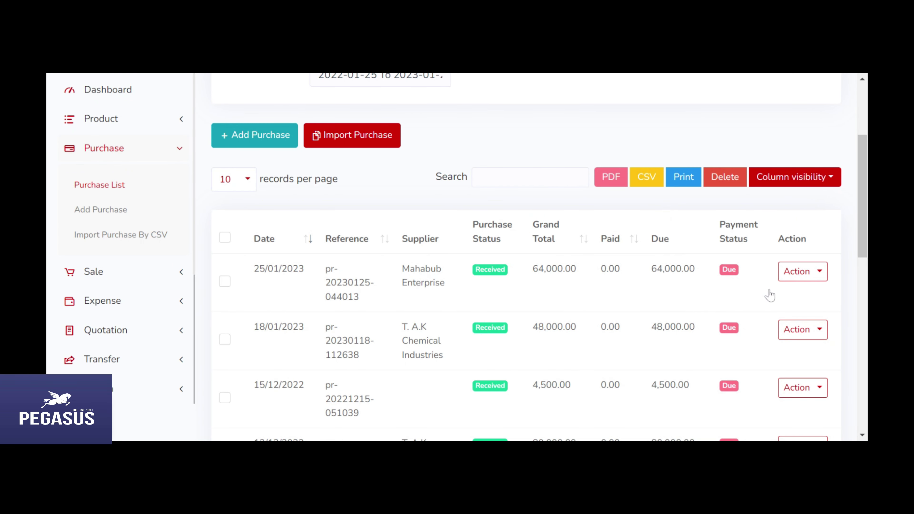
Step: Record a 60000 cash payment against the Mahabub Enterprise purchase, charged to Account Payable
{"action": "left_click", "coordinate": [792, 278]}
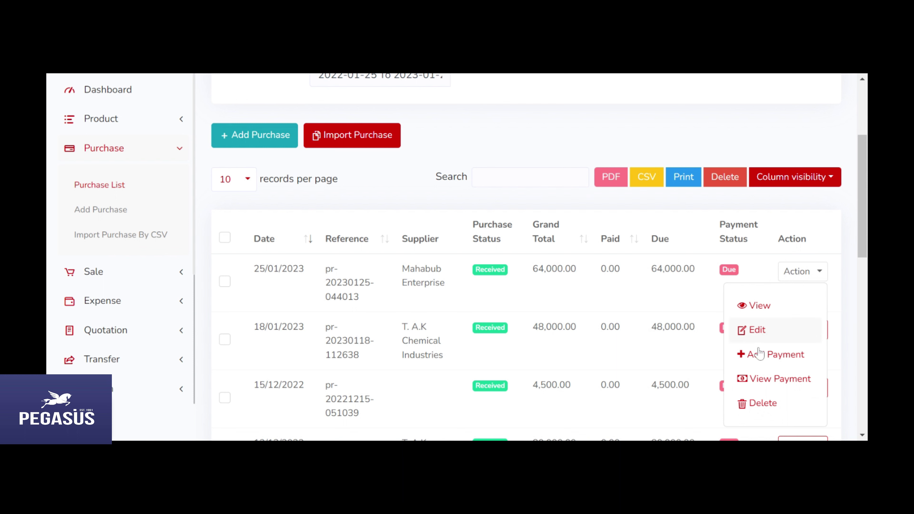
{"action": "left_click", "coordinate": [762, 360]}
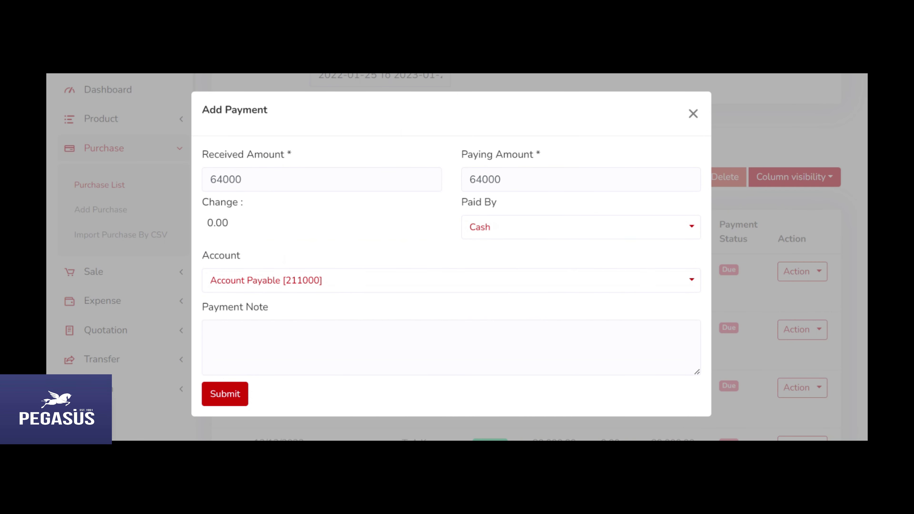
{"action": "left_click", "coordinate": [483, 180]}
{"action": "key", "text": "BackSpace"}
{"action": "type", "text": "0"}
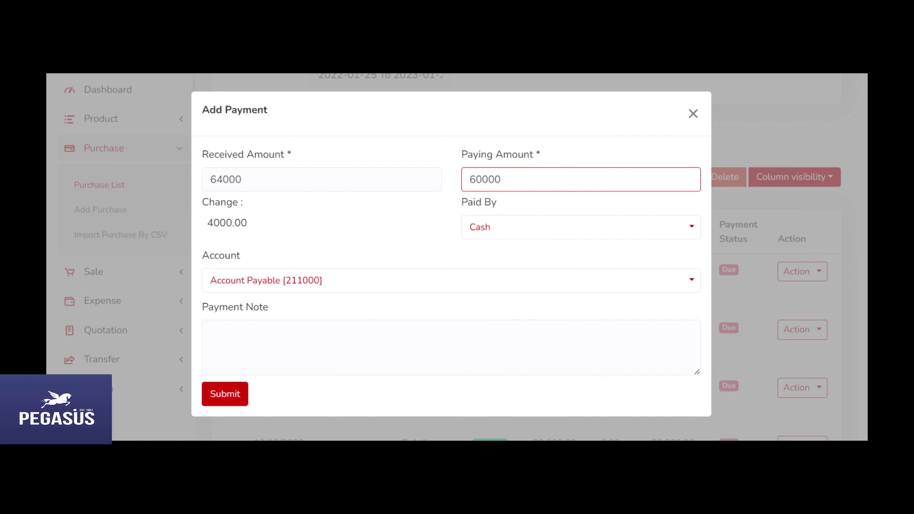
{"action": "left_click", "coordinate": [438, 124]}
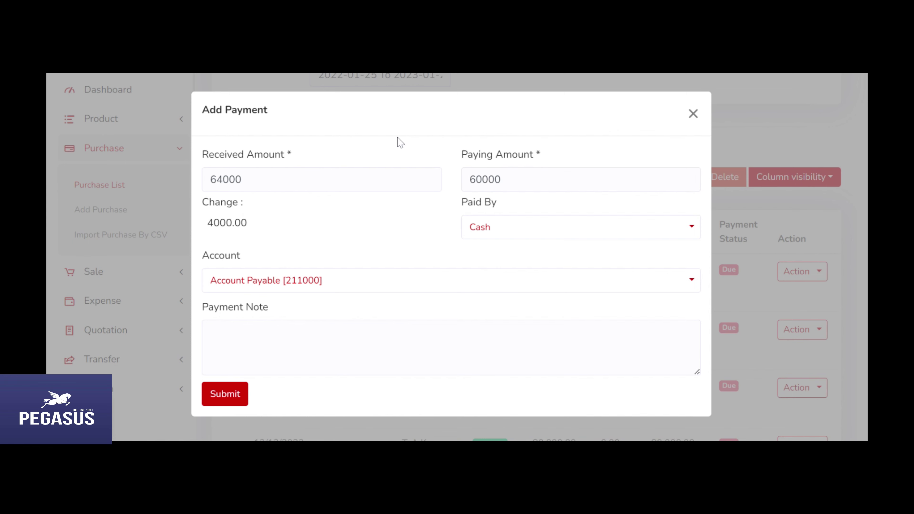
{"action": "left_click", "coordinate": [234, 395]}
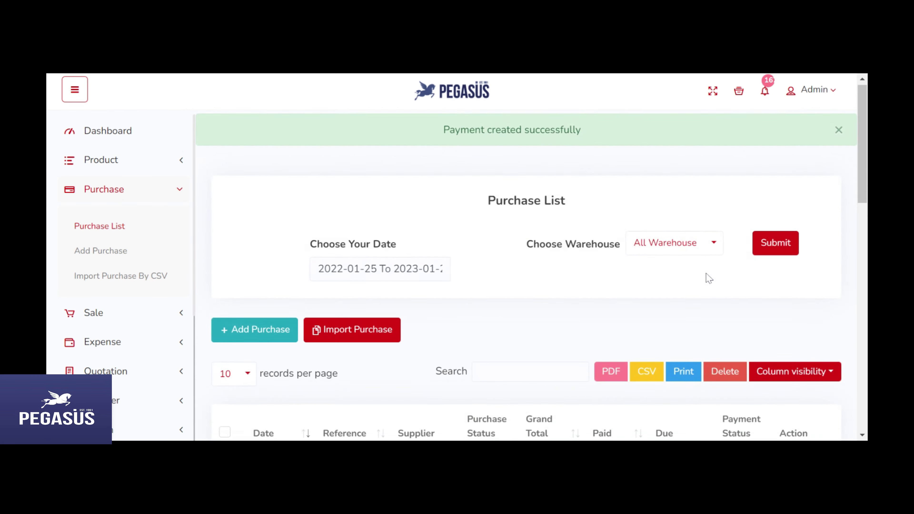
Step: Review the Mahabub Enterprise purchase details showing 60,000 paid and 4,000 due
{"action": "scroll", "coordinate": [707, 273], "scroll_direction": "down", "scroll_amount": 5}
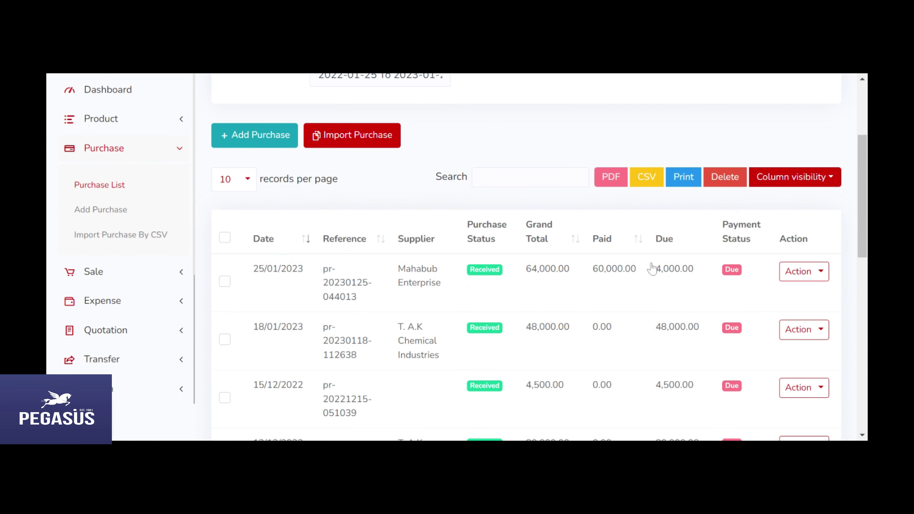
{"action": "left_click", "coordinate": [610, 283]}
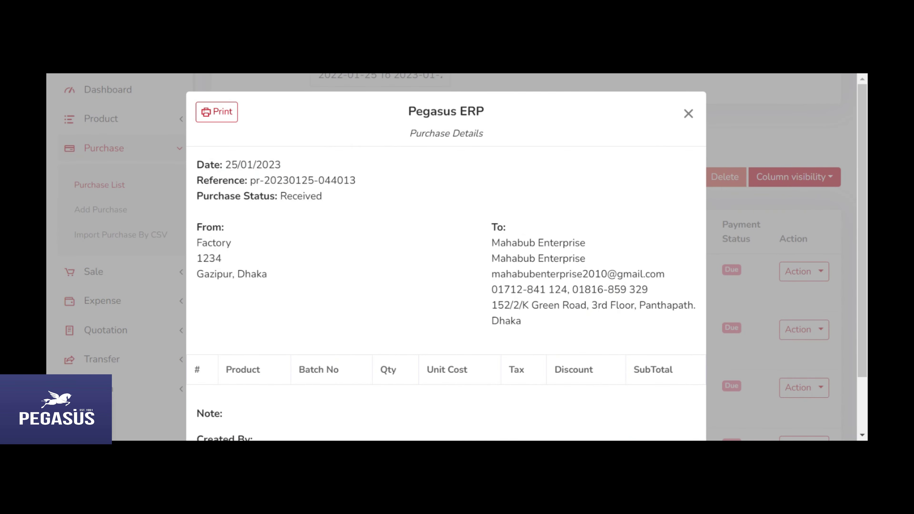
{"action": "scroll", "coordinate": [610, 284], "scroll_direction": "down", "scroll_amount": 8}
{"action": "scroll", "coordinate": [611, 284], "scroll_direction": "up", "scroll_amount": 8}
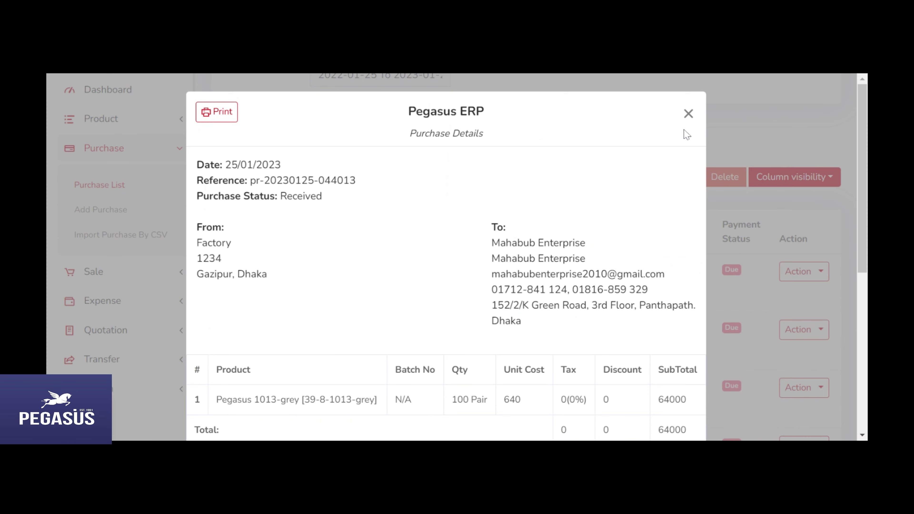
{"action": "left_click", "coordinate": [688, 114]}
Step: Check the purchase's payment list for the recorded 60000 payment
{"action": "left_click", "coordinate": [795, 272]}
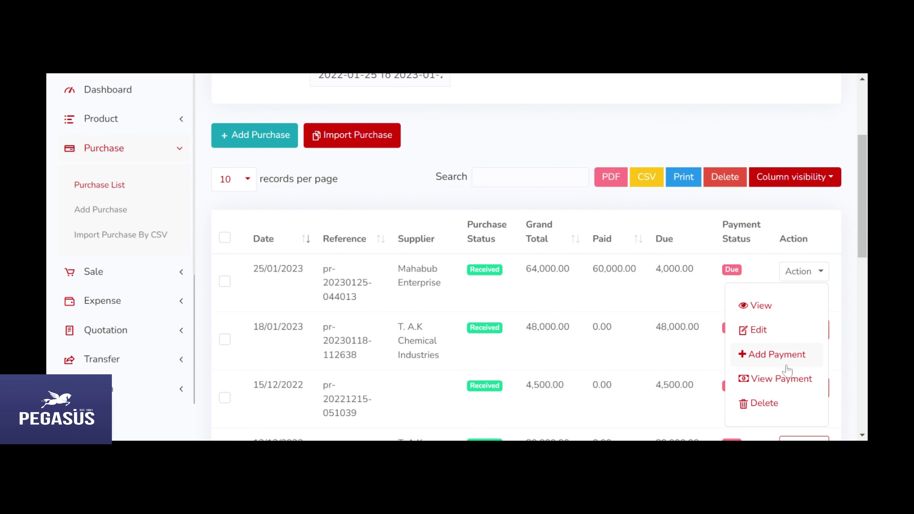
{"action": "left_click", "coordinate": [786, 382]}
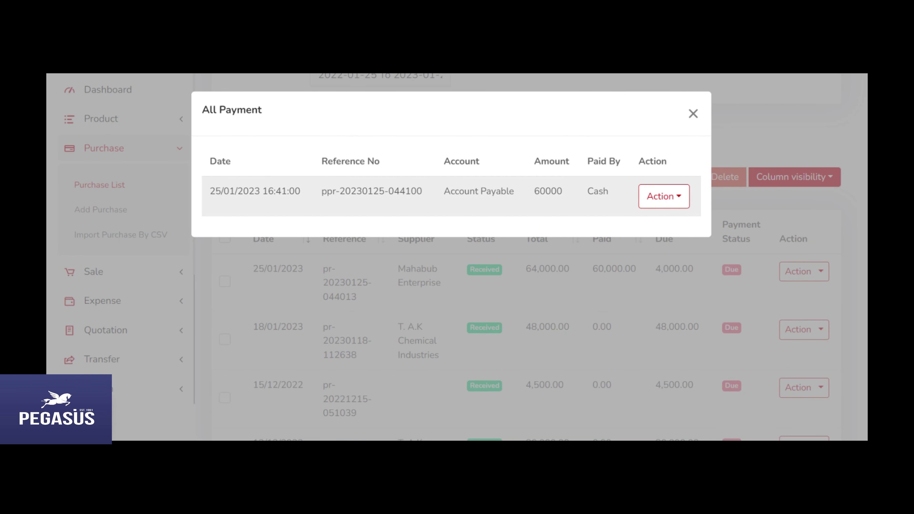
{"action": "left_click_drag", "start_coordinate": [219, 191], "coordinate": [644, 199]}
{"action": "left_click", "coordinate": [692, 113]}
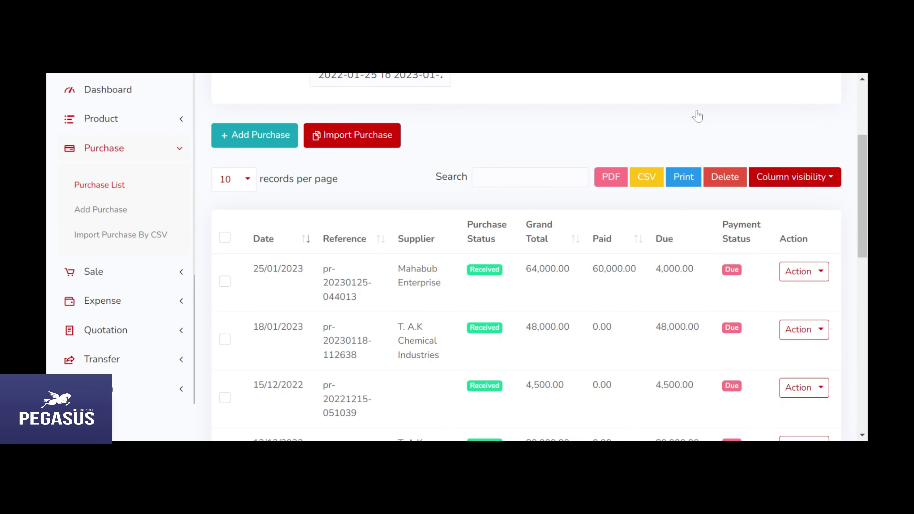
{"action": "scroll", "coordinate": [577, 312], "scroll_direction": "down", "scroll_amount": 5}
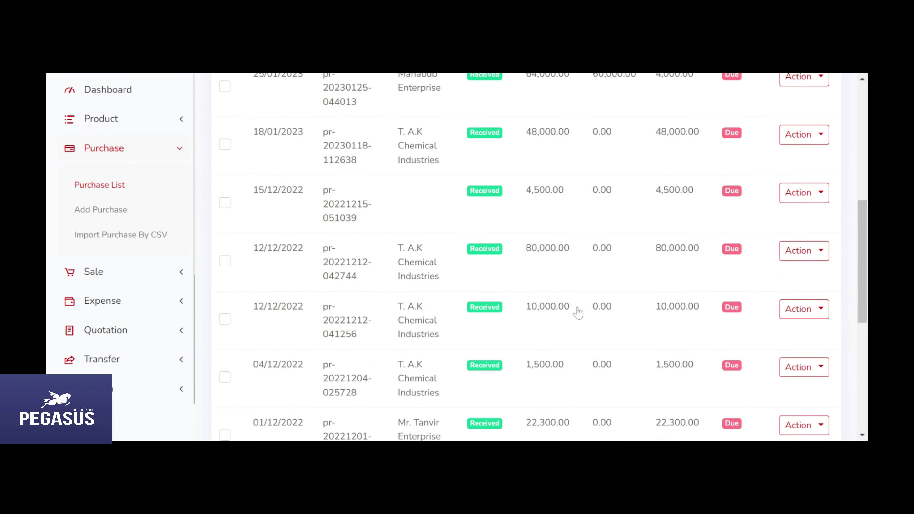
{"action": "scroll", "coordinate": [561, 299], "scroll_direction": "up", "scroll_amount": 9}
Step: Collapse Purchase and expand People in the sidebar to reach the suppliers page
{"action": "left_click", "coordinate": [167, 194]}
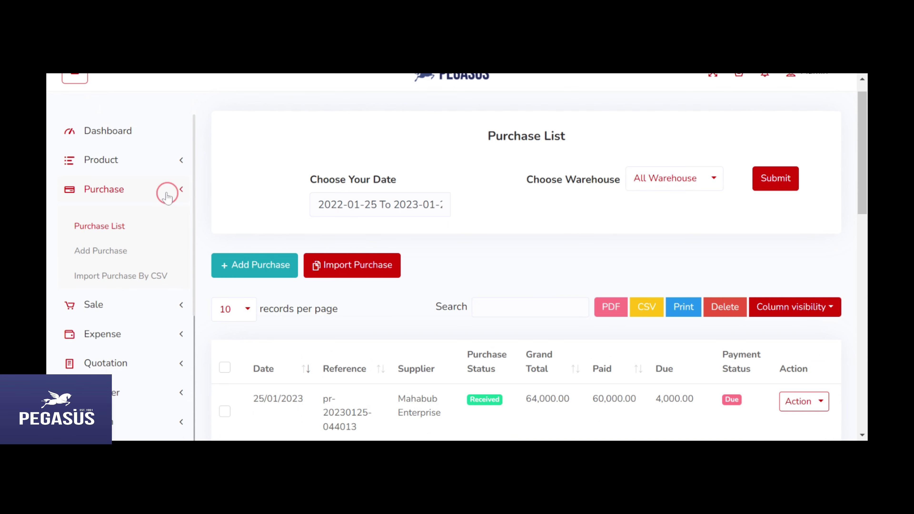
{"action": "scroll", "coordinate": [518, 349], "scroll_direction": "down", "scroll_amount": 2}
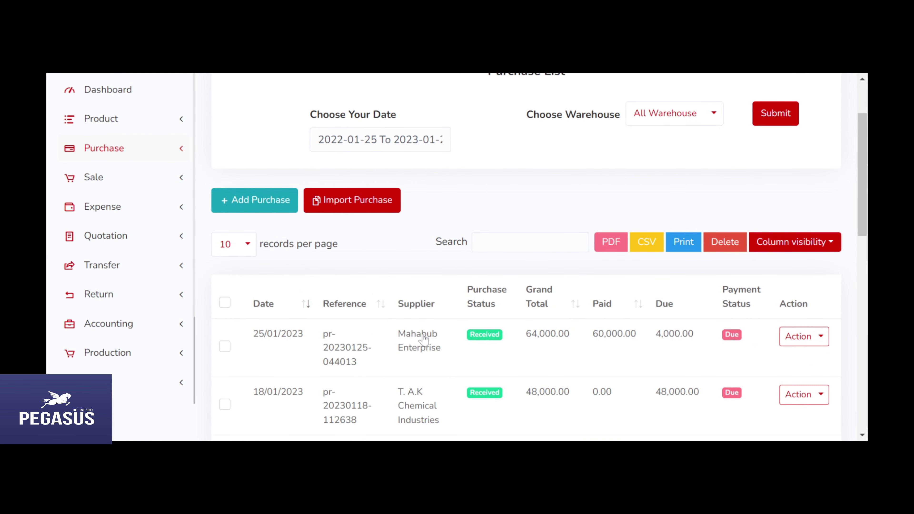
{"action": "scroll", "coordinate": [162, 236], "scroll_direction": "down", "scroll_amount": 3}
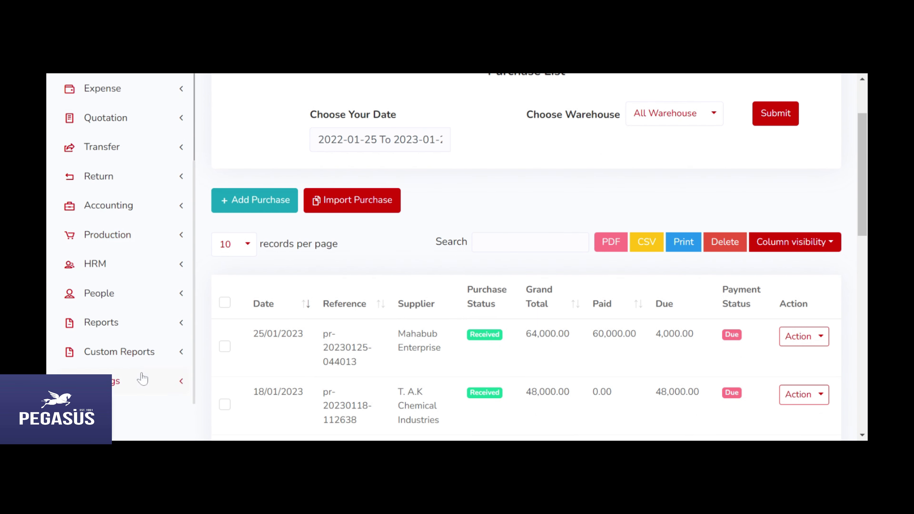
{"action": "left_click", "coordinate": [136, 293]}
{"action": "scroll", "coordinate": [146, 234], "scroll_direction": "down", "scroll_amount": 5}
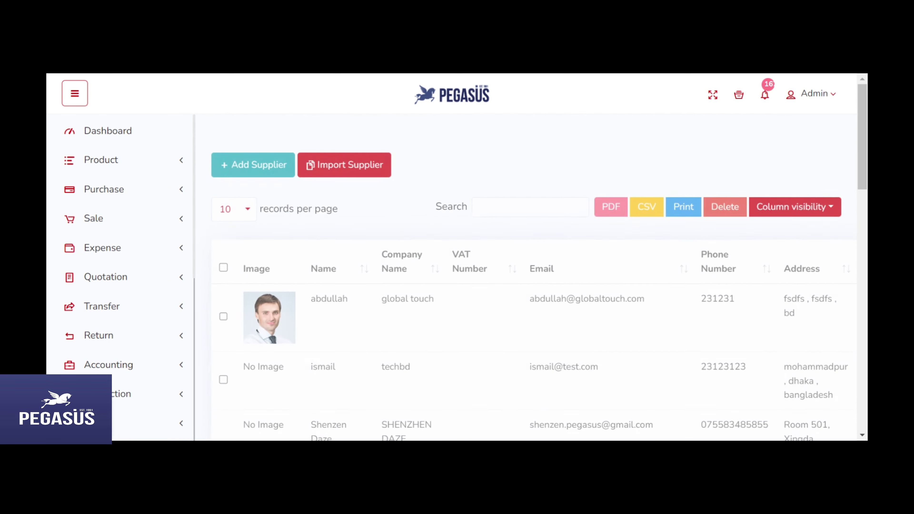
{"action": "scroll", "coordinate": [578, 326], "scroll_direction": "down", "scroll_amount": 4}
{"action": "scroll", "coordinate": [581, 306], "scroll_direction": "up", "scroll_amount": 4}
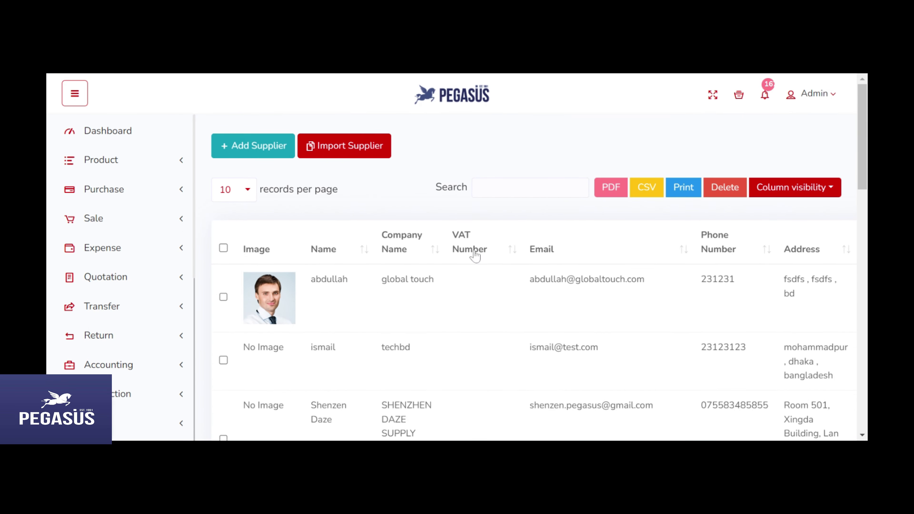
{"action": "left_click", "coordinate": [253, 146]}
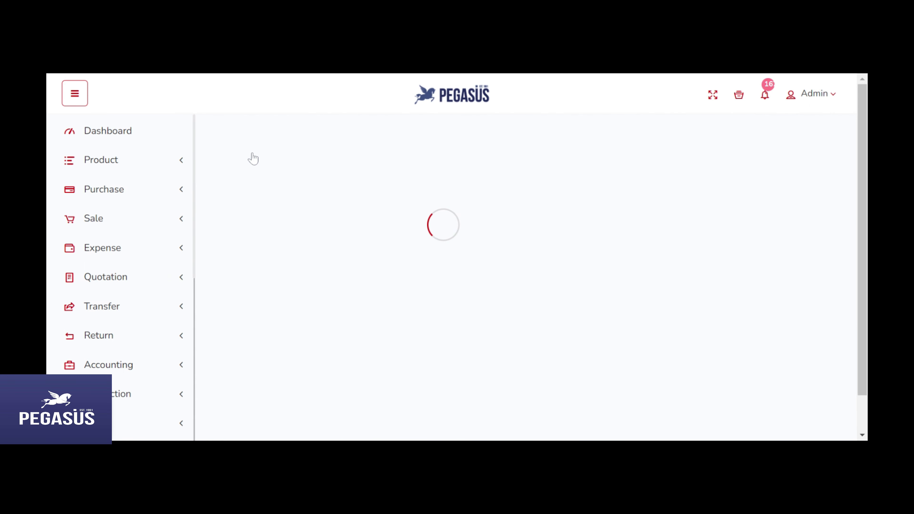
Step: Enter the supplier's name and the company name Rahim Corporation
{"action": "left_click", "coordinate": [397, 245]}
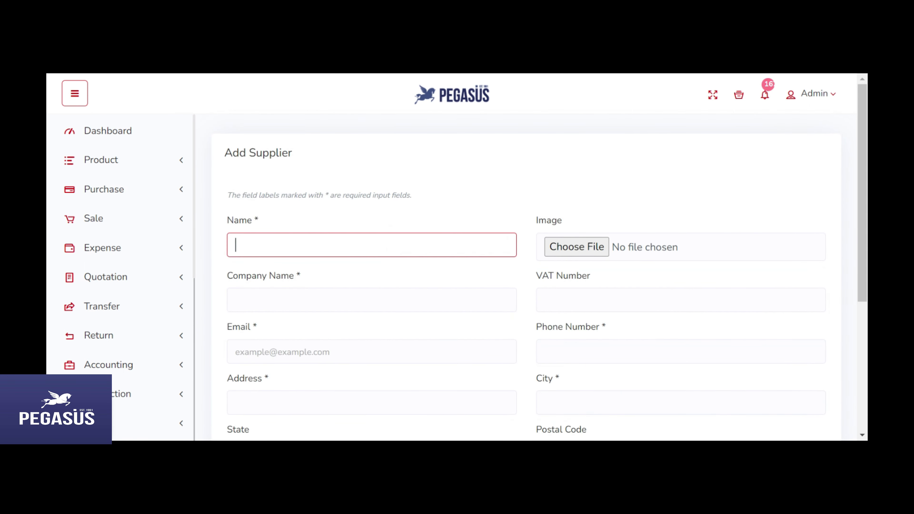
{"action": "type", "text": "Mr Rahim"}
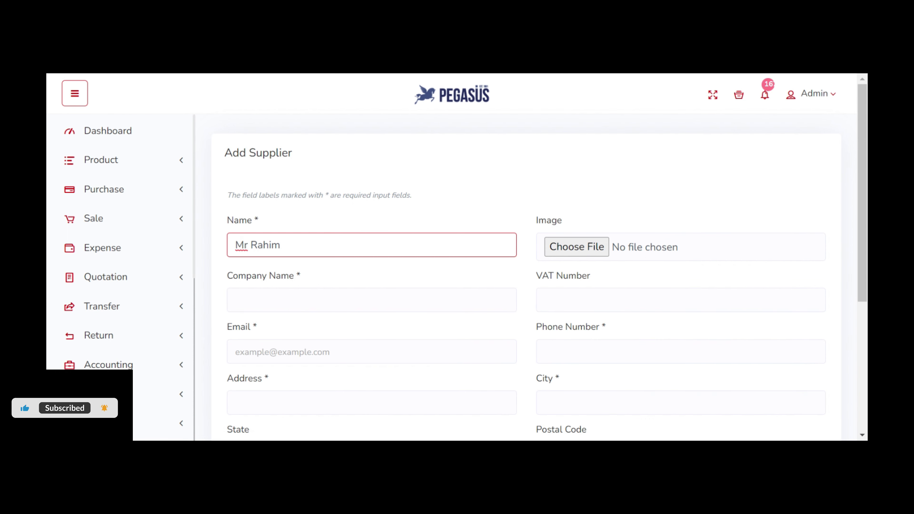
{"action": "scroll", "coordinate": [510, 285], "scroll_direction": "down", "scroll_amount": 2}
{"action": "key", "text": "Tab"}
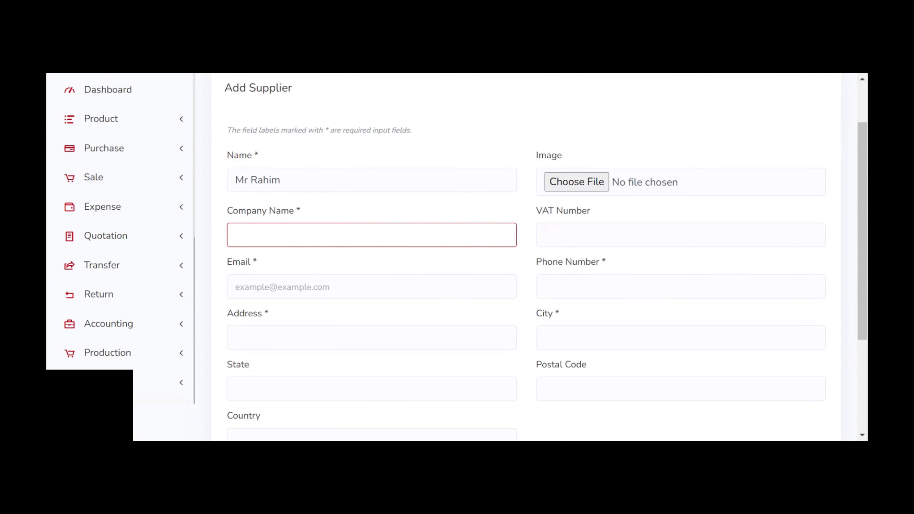
{"action": "type", "text": "R"}
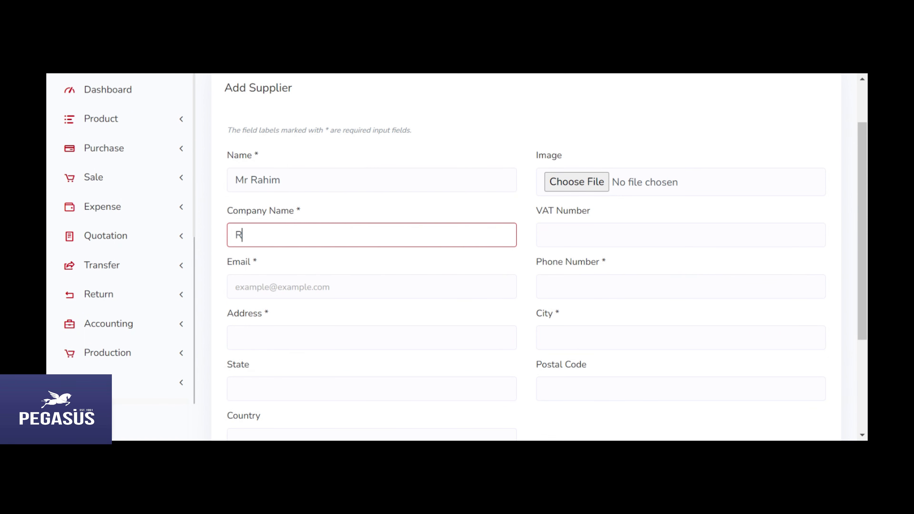
{"action": "type", "text": "ahim Corporaton"}
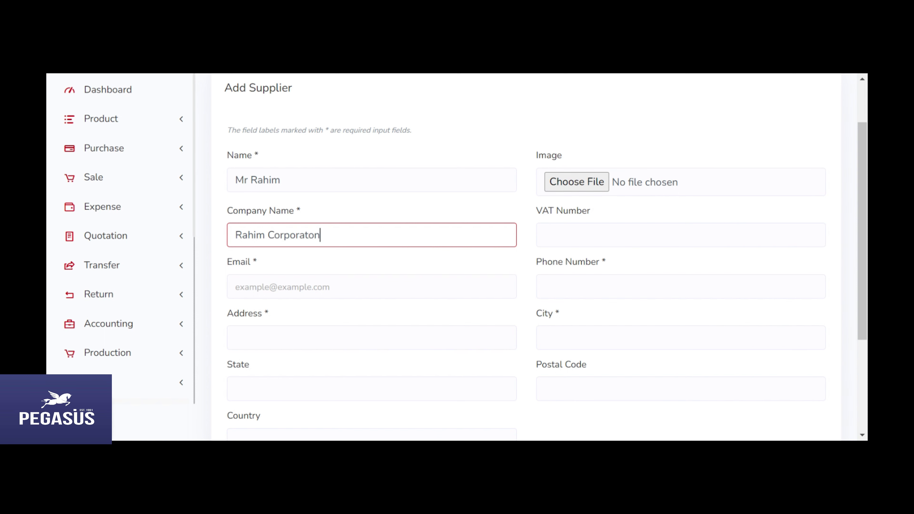
{"action": "key", "text": "BackSpace"}
{"action": "key", "text": "BackSpace"}
{"action": "type", "text": "ion"}
Step: Fill in the supplier's e-mail address and phone number
{"action": "left_click", "coordinate": [338, 287]}
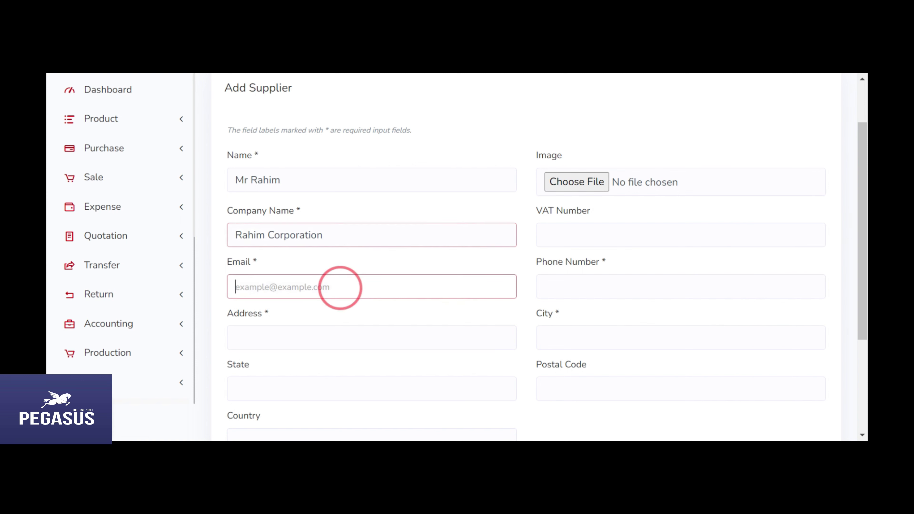
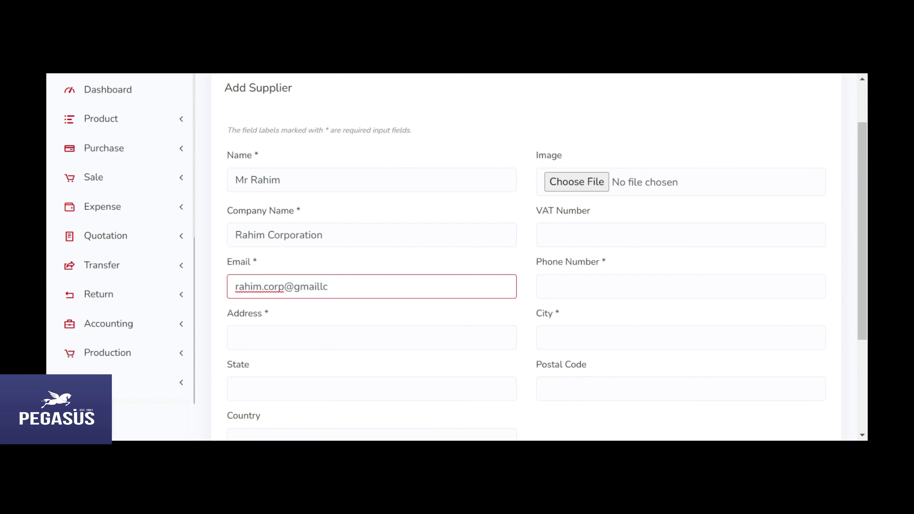
{"action": "left_click", "coordinate": [680, 287]}
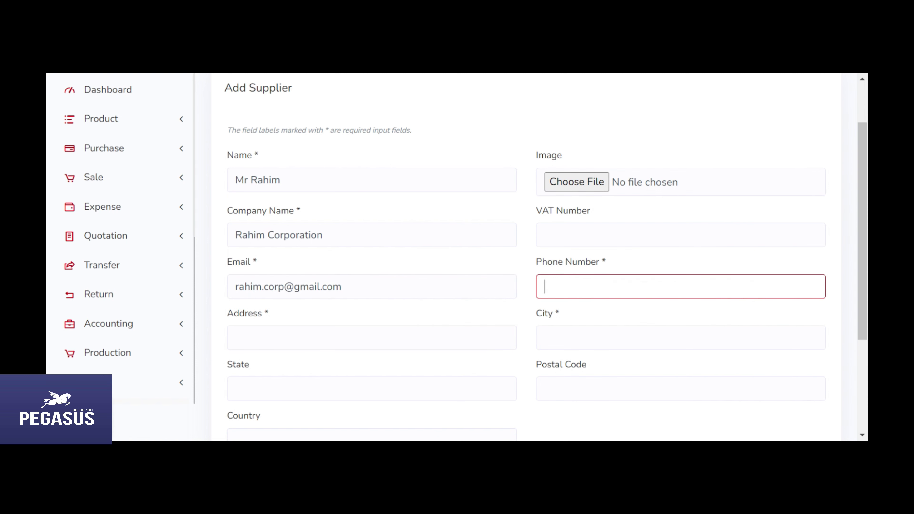
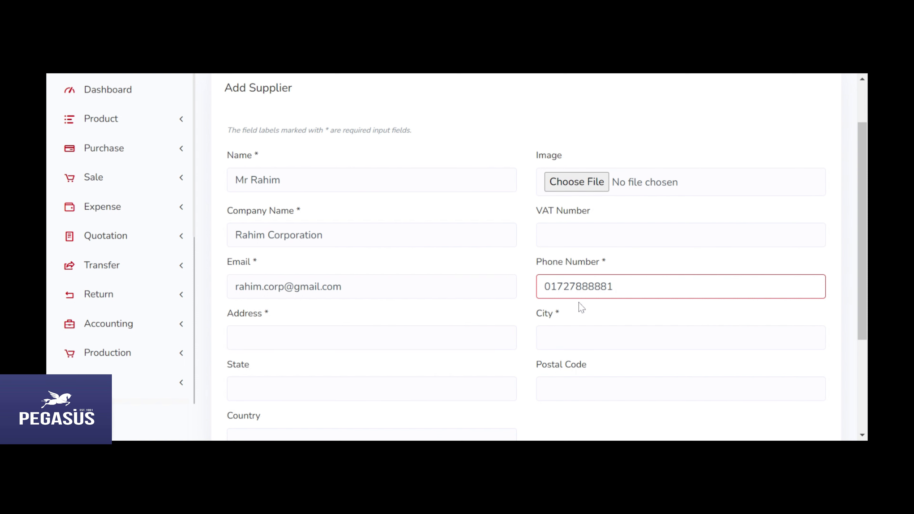
Step: Fill in the street address, city and country, then submit the new supplier
{"action": "left_click", "coordinate": [361, 338]}
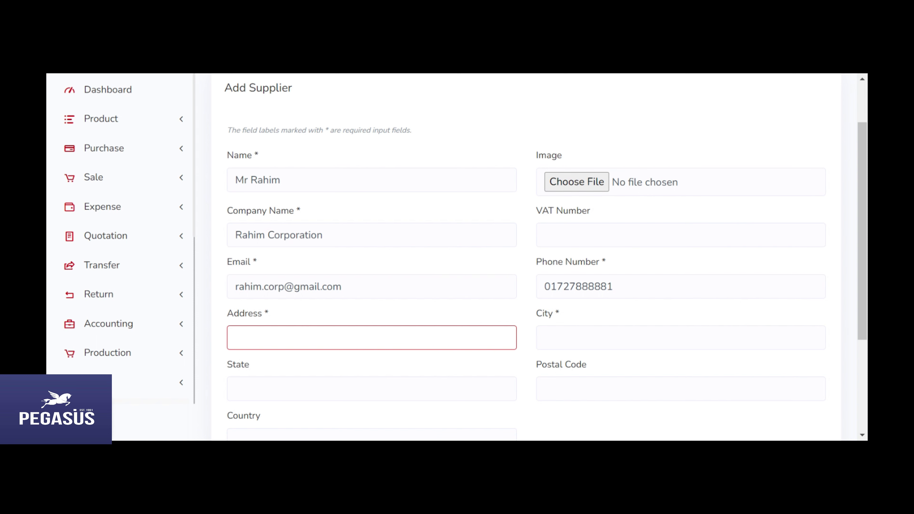
{"action": "type", "text": "Dhaka"}
{"action": "key", "text": "BackSpace"}
{"action": "key", "text": "BackSpace"}
{"action": "key", "text": "BackSpace"}
{"action": "key", "text": "BackSpace"}
{"action": "key", "text": "BackSpace"}
{"action": "type", "text": "Motijheel"}
{"action": "left_click", "coordinate": [544, 337]}
{"action": "type", "text": "D"}
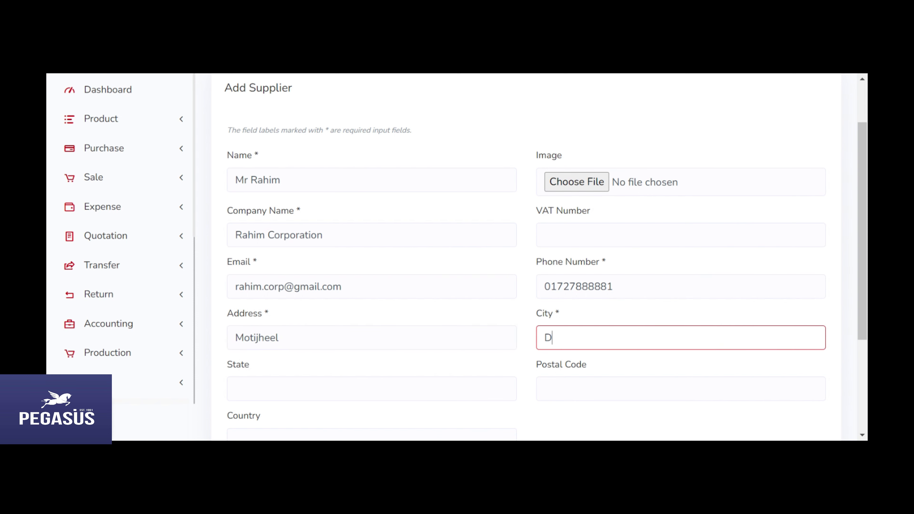
{"action": "type", "text": "haka"}
{"action": "scroll", "coordinate": [453, 358], "scroll_direction": "down", "scroll_amount": 3}
{"action": "scroll", "coordinate": [360, 349], "scroll_direction": "down", "scroll_amount": 2}
{"action": "left_click", "coordinate": [292, 315]}
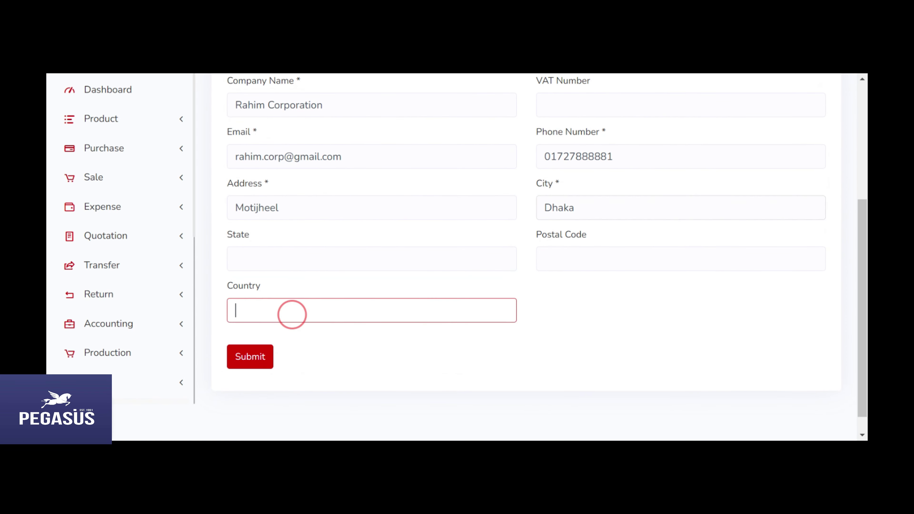
{"action": "type", "text": "Banglades"}
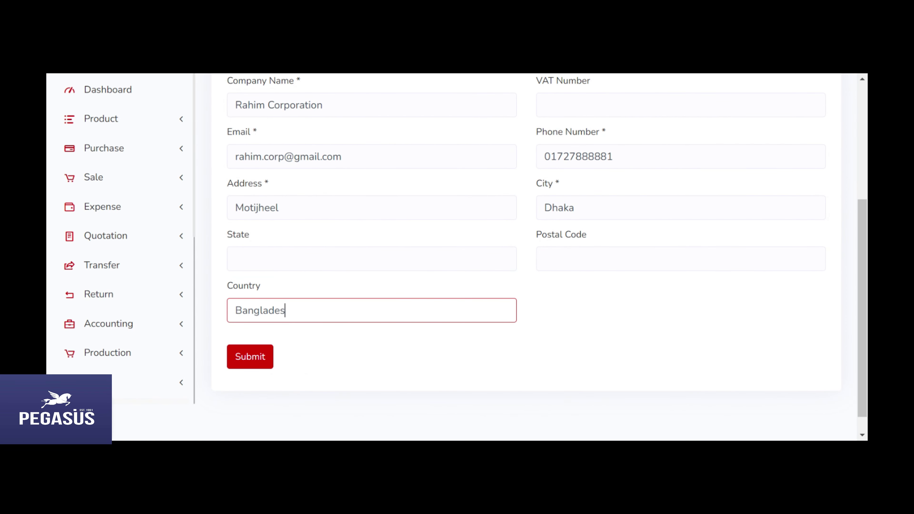
{"action": "type", "text": "h"}
{"action": "left_click", "coordinate": [261, 357]}
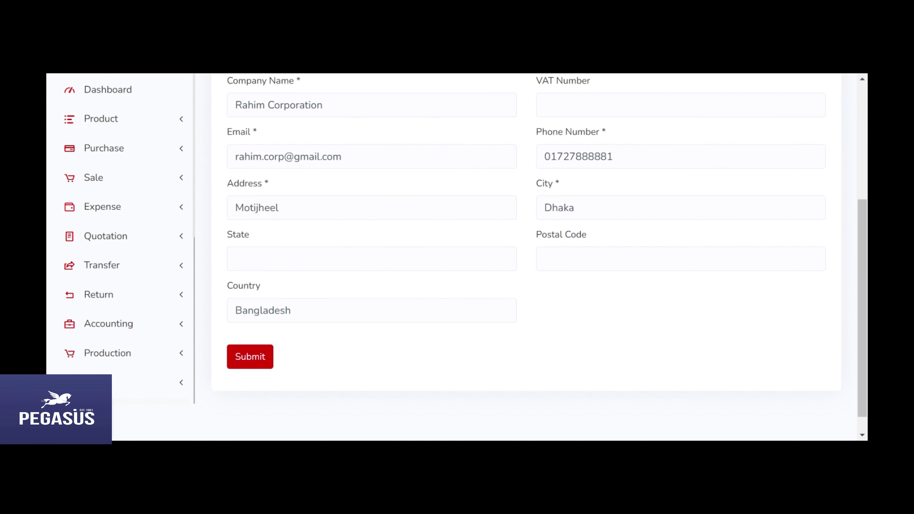
Step: Scroll the submitted supplier form while the Supplier List loads
{"action": "scroll", "coordinate": [668, 284], "scroll_direction": "up", "scroll_amount": 5}
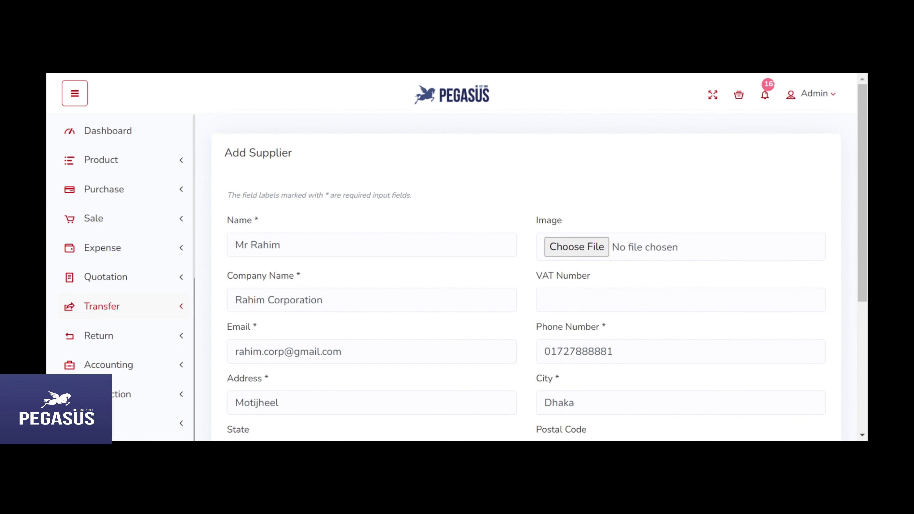
{"action": "scroll", "coordinate": [525, 288], "scroll_direction": "down", "scroll_amount": 5}
{"action": "scroll", "coordinate": [526, 288], "scroll_direction": "up", "scroll_amount": 2}
{"action": "scroll", "coordinate": [525, 288], "scroll_direction": "up", "scroll_amount": 1}
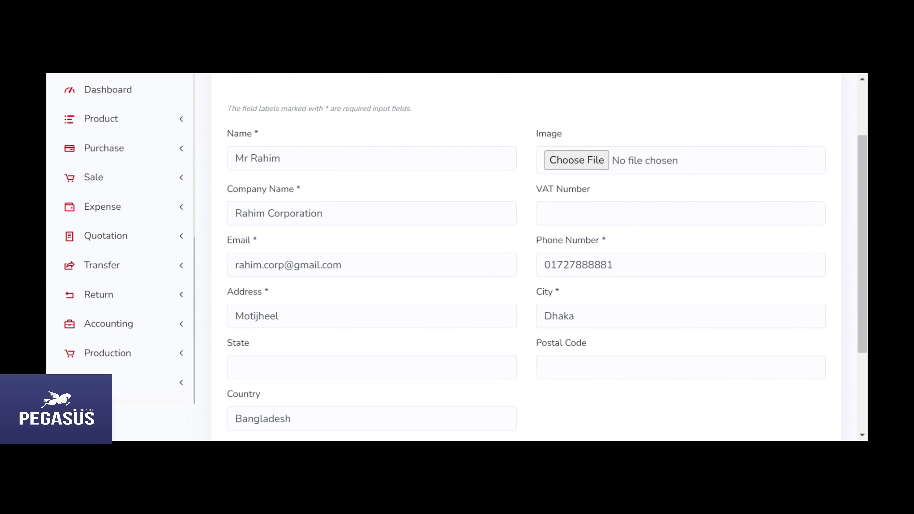
{"action": "scroll", "coordinate": [168, 309], "scroll_direction": "down", "scroll_amount": 8}
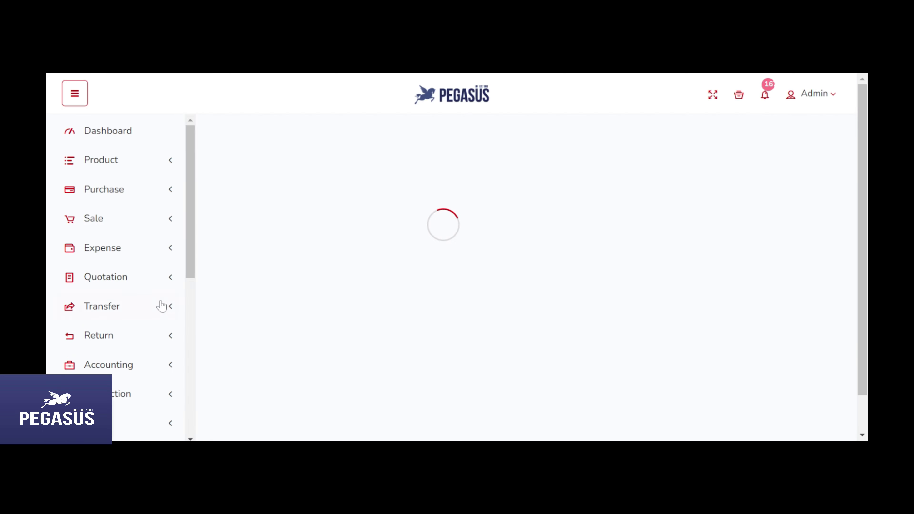
{"action": "scroll", "coordinate": [577, 329], "scroll_direction": "down", "scroll_amount": 5}
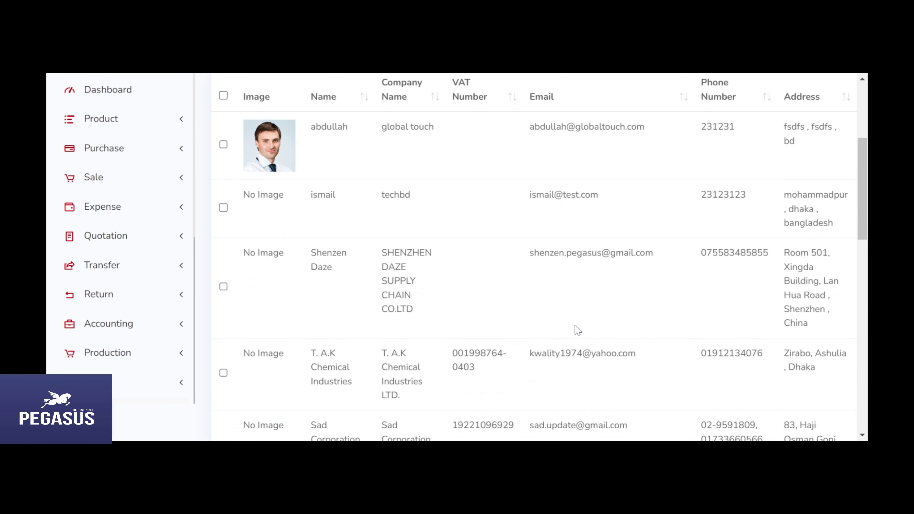
Step: Search the supplier list by the new supplier's name to confirm Rahim Corporation appears
{"action": "scroll", "coordinate": [577, 329], "scroll_direction": "up", "scroll_amount": 5}
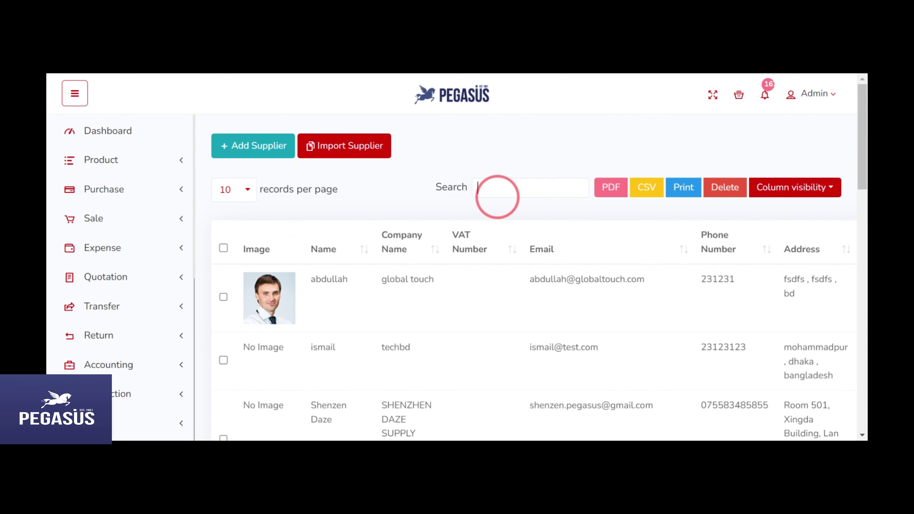
{"action": "type", "text": "mr"}
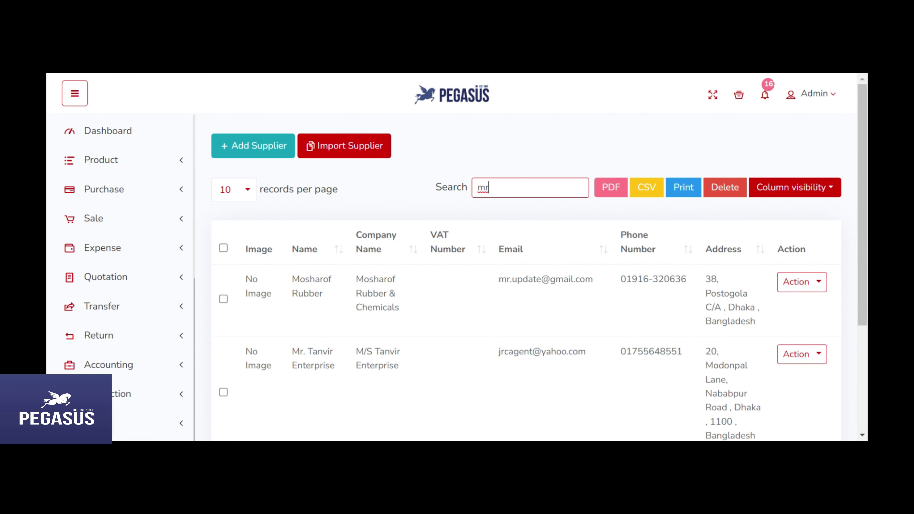
{"action": "key", "text": "BackSpace"}
{"action": "key", "text": "BackSpace"}
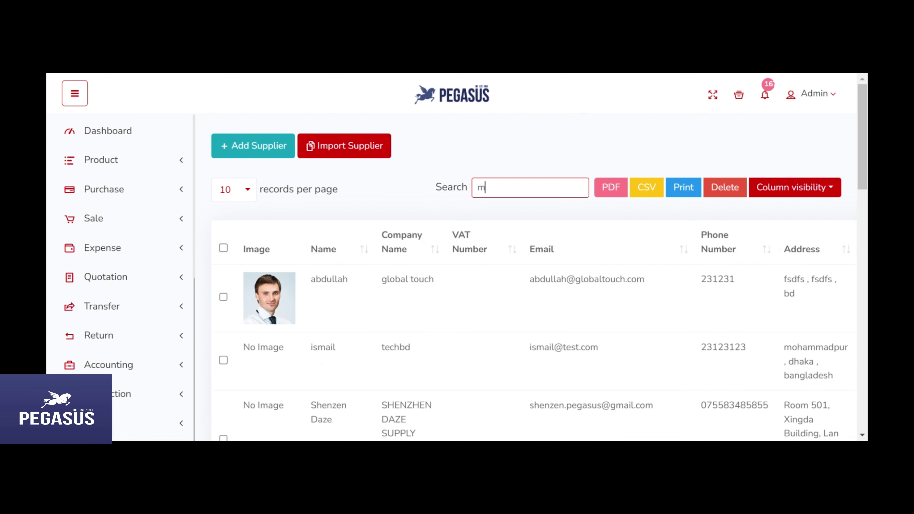
{"action": "type", "text": "Mr Ra"}
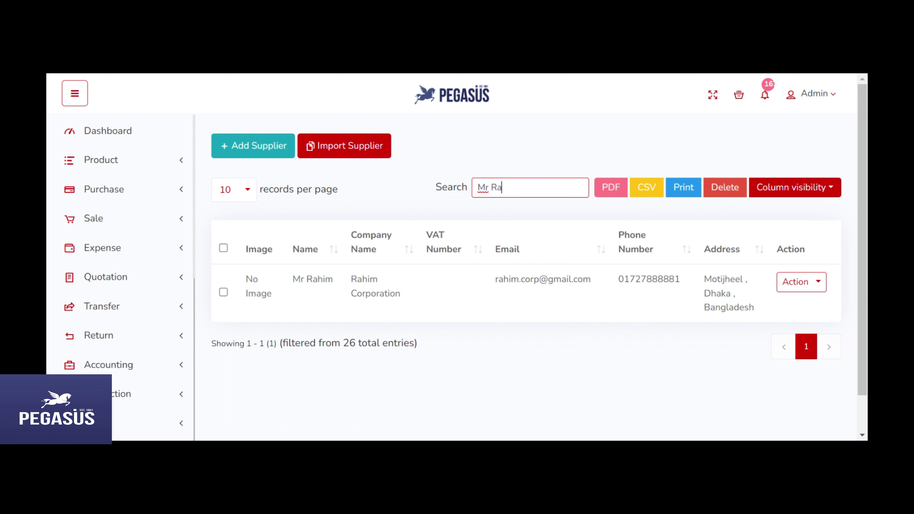
{"action": "left_click_drag", "start_coordinate": [259, 277], "coordinate": [765, 303]}
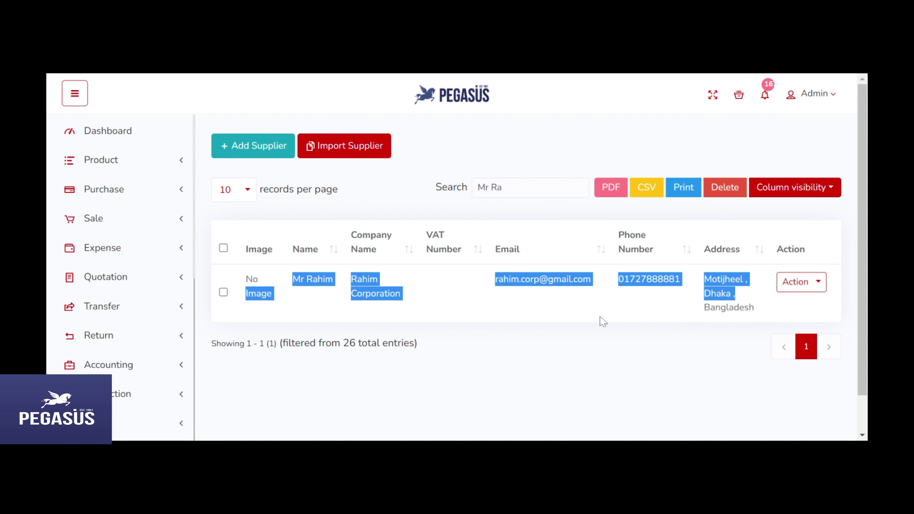
{"action": "left_click", "coordinate": [110, 193]}
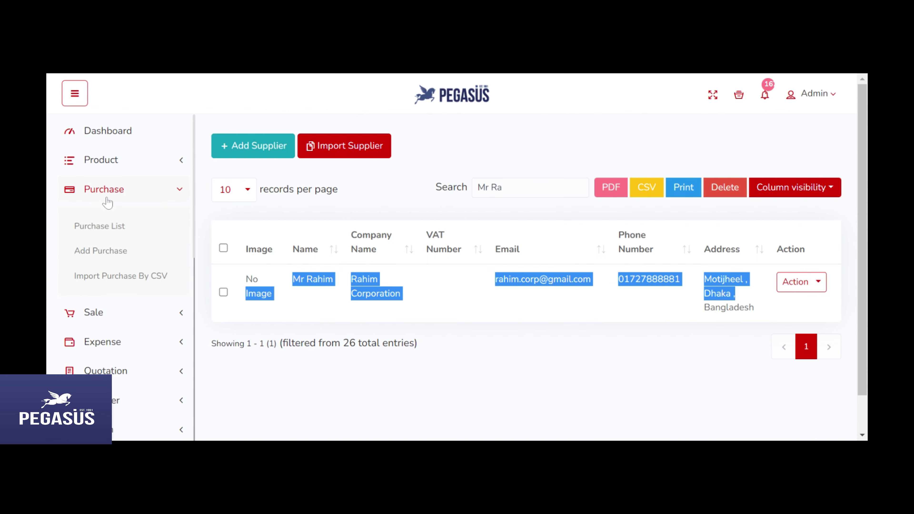
Step: Open the Purchase List and confirm the Mahabub Enterprise purchase shows 4,000.00 due
{"action": "left_click", "coordinate": [104, 227]}
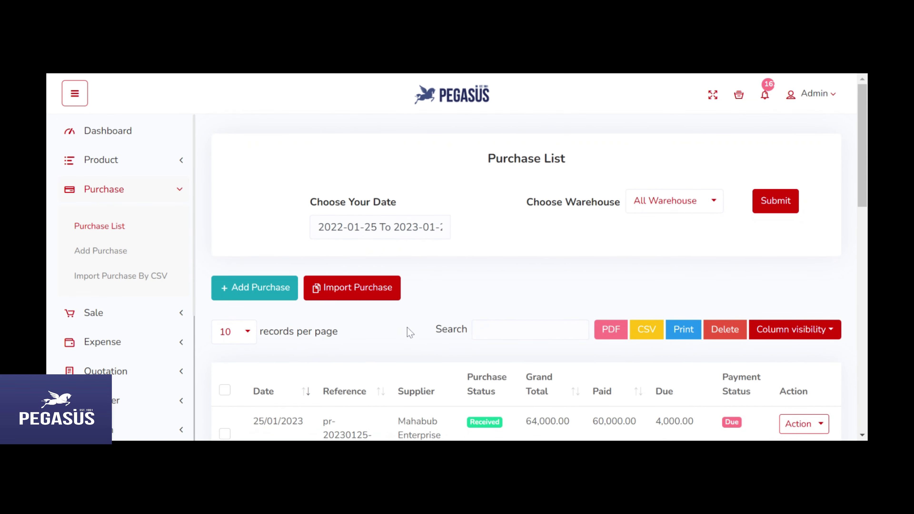
{"action": "scroll", "coordinate": [407, 327], "scroll_direction": "down", "scroll_amount": 3}
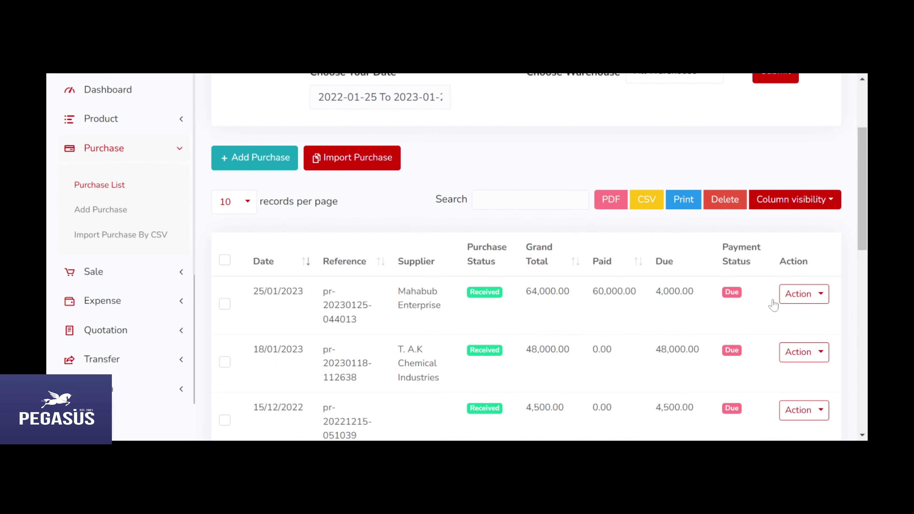